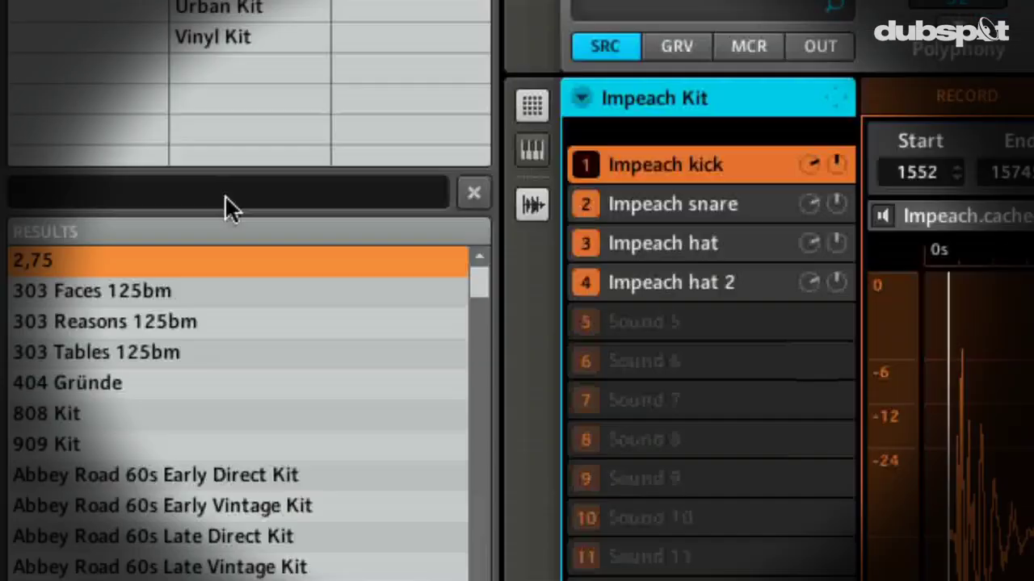
Search the WireTap Studio Library on disk for 'impe' to find Impeach.cached.wav.
type("impe")
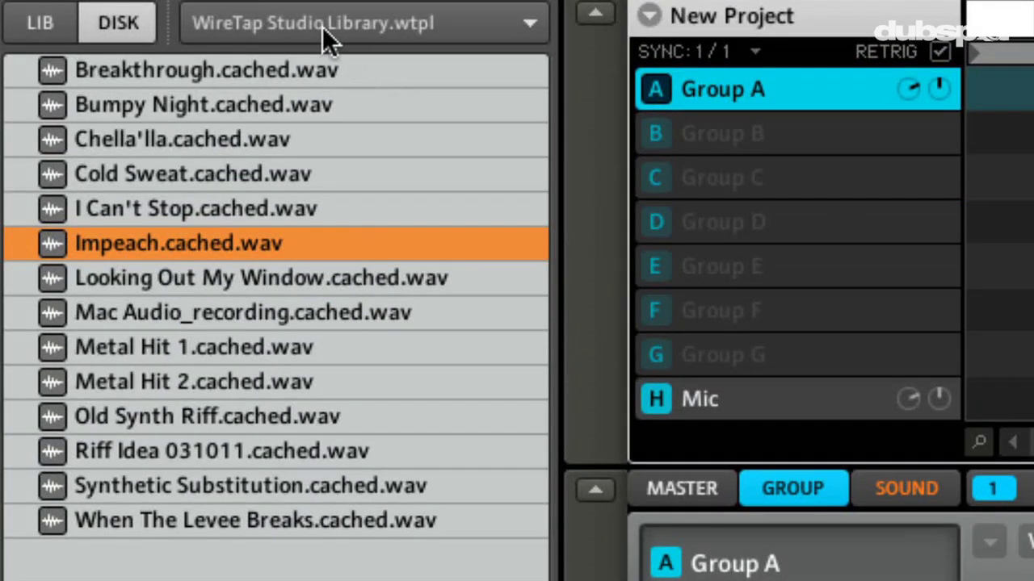
left_click(199, 287)
left_click(204, 209)
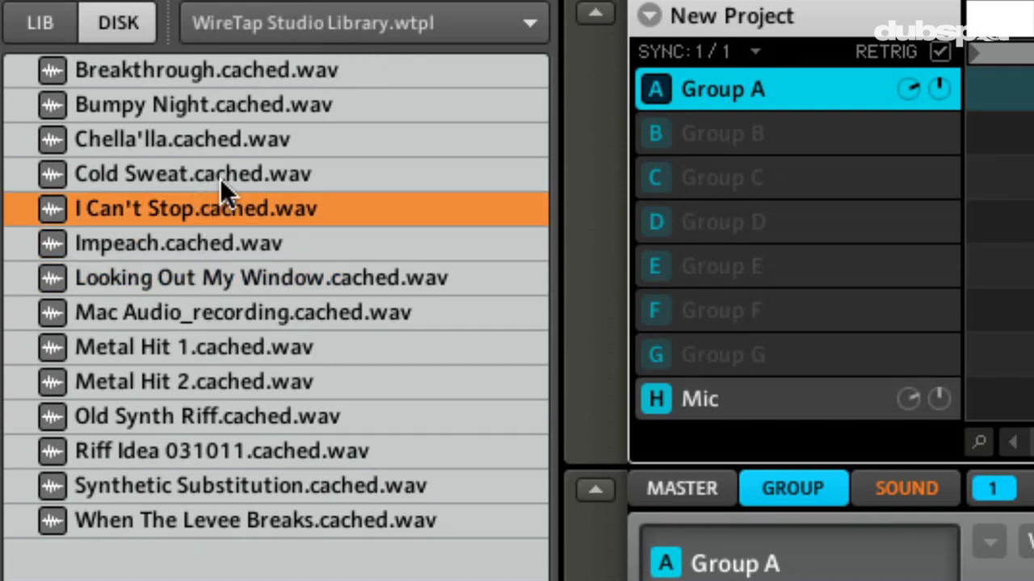
left_click(226, 135)
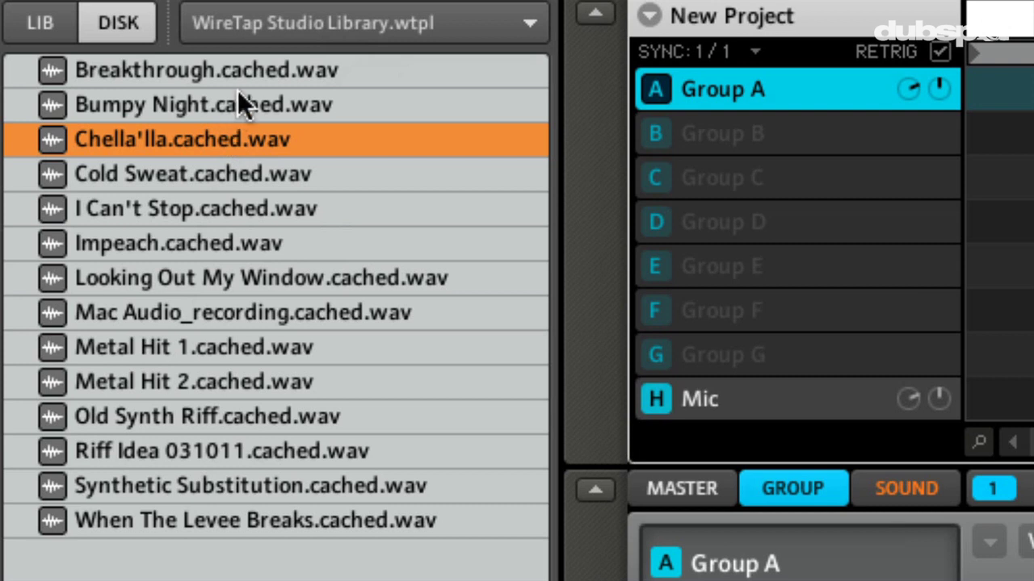
left_click(238, 101)
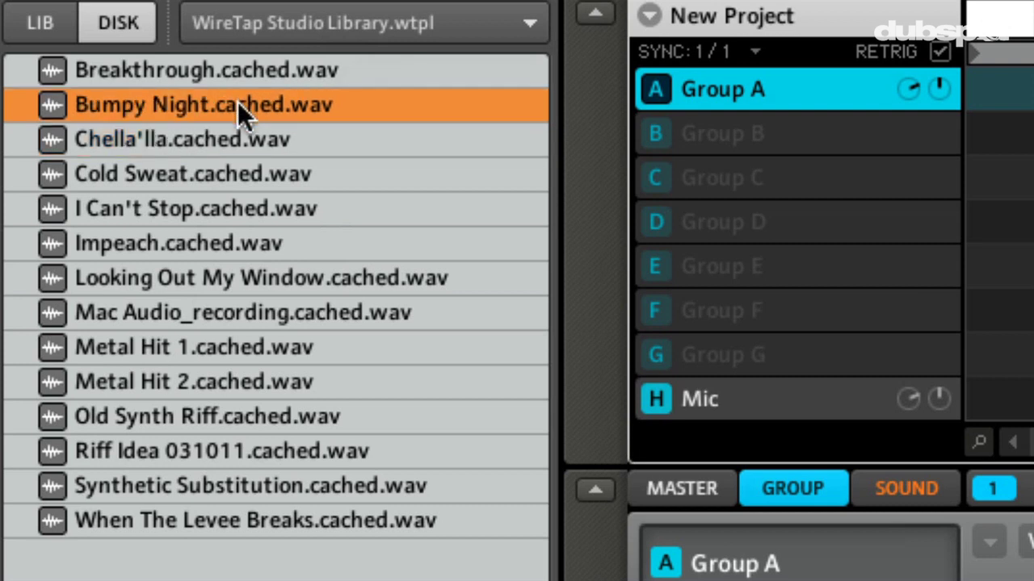
left_click(224, 236)
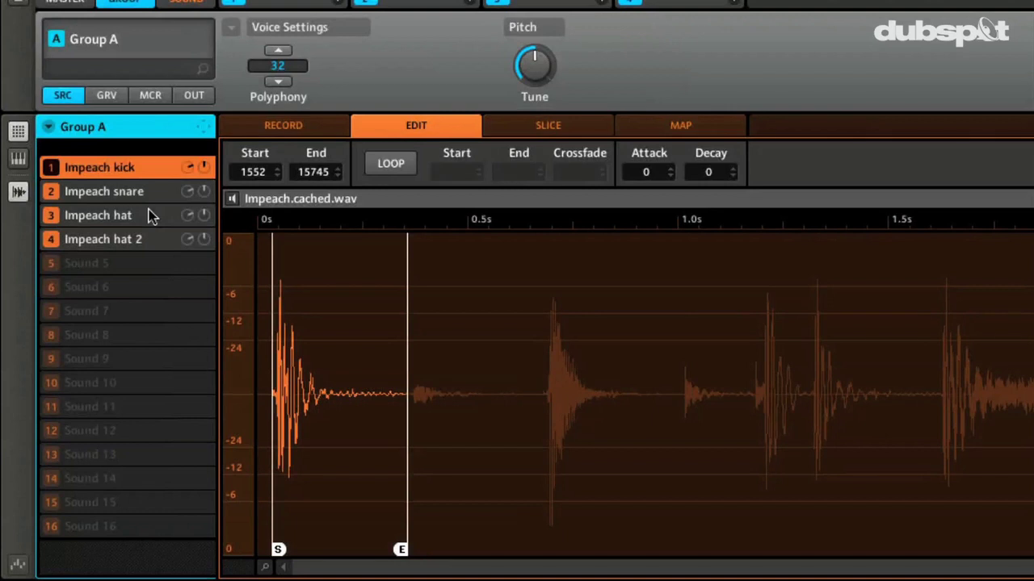
key("Down")
key("Down")
key("Down")
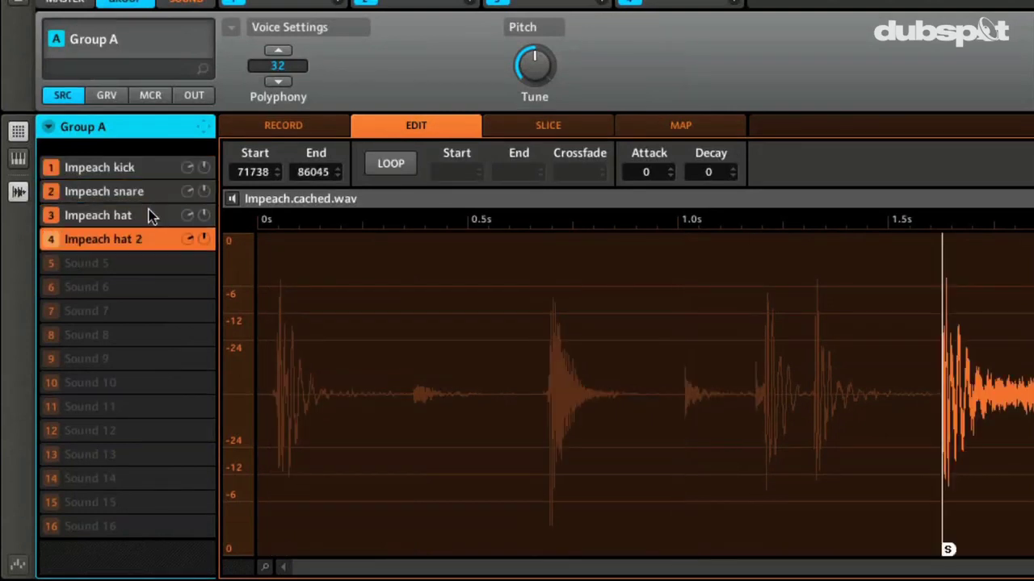
key("Up")
key("Down")
key("Up")
key("Up")
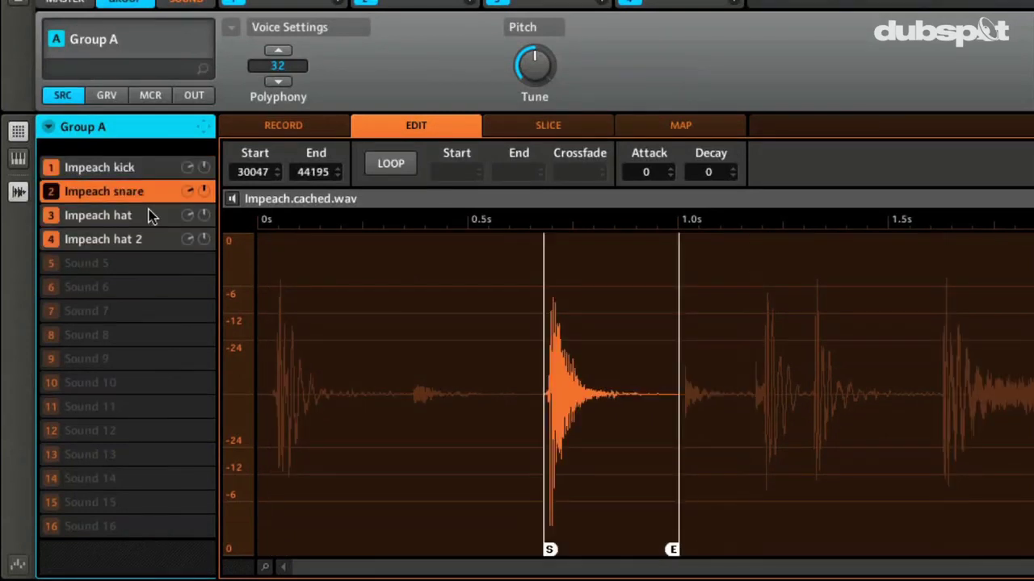
key("Down")
key("Down")
key("Up")
key("Up")
key("Up")
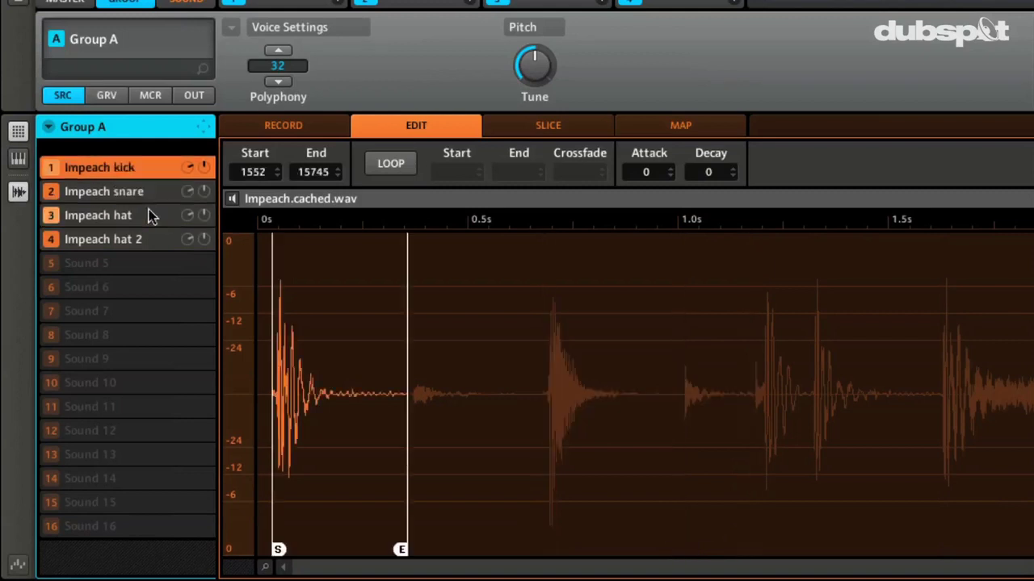
key("Down")
key("Down")
key("Up")
key("Up")
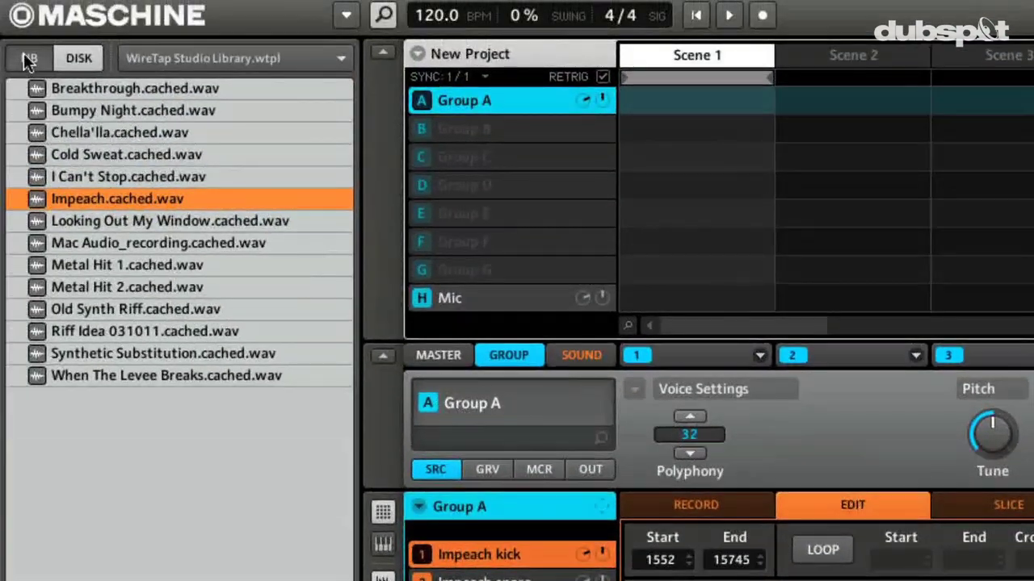
Clear the MATT'S bank filter in LIB and save Group A as 'Impeach Kit'.
left_click(29, 60)
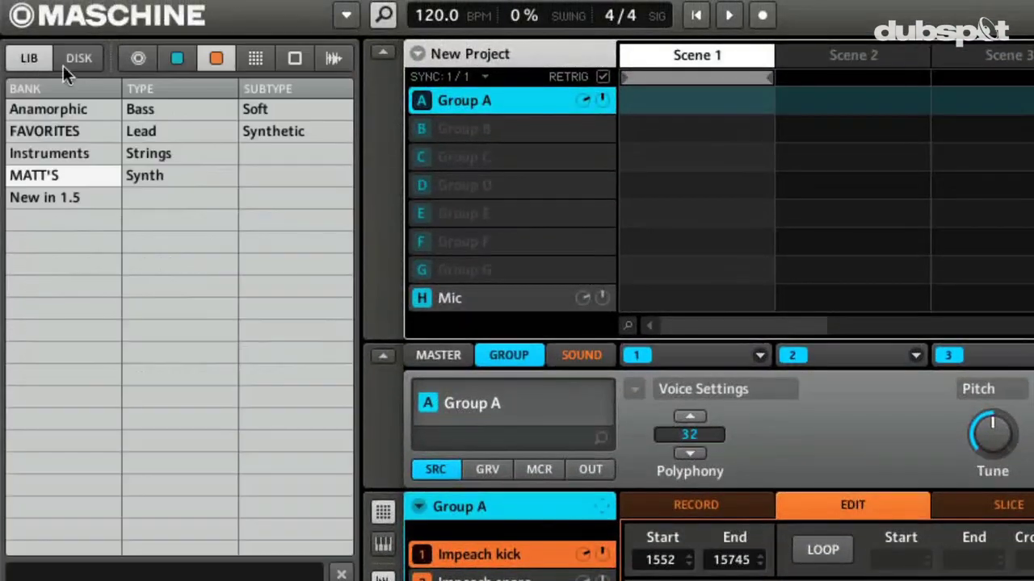
left_click(94, 175)
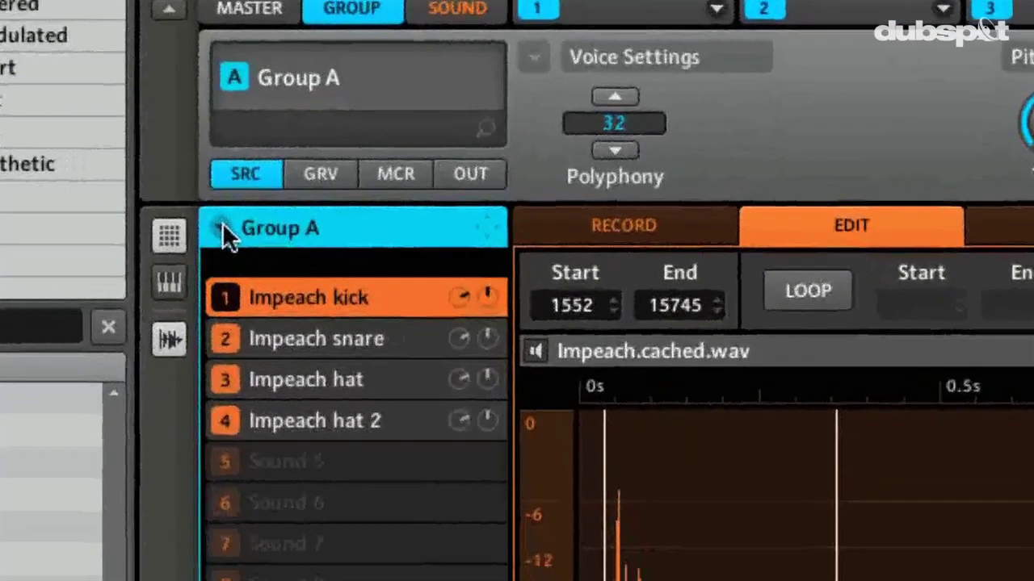
left_click(418, 507)
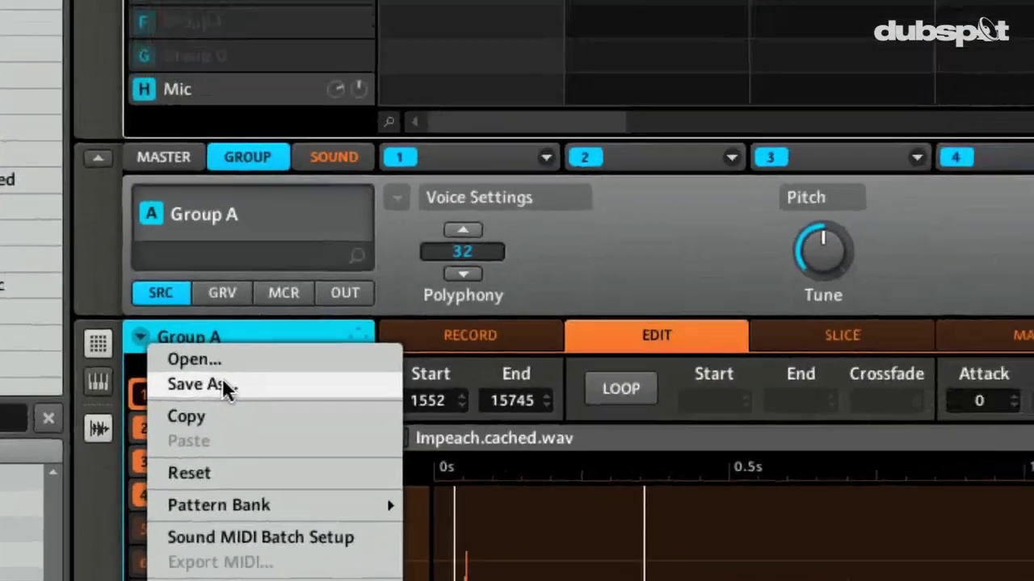
left_click(321, 282)
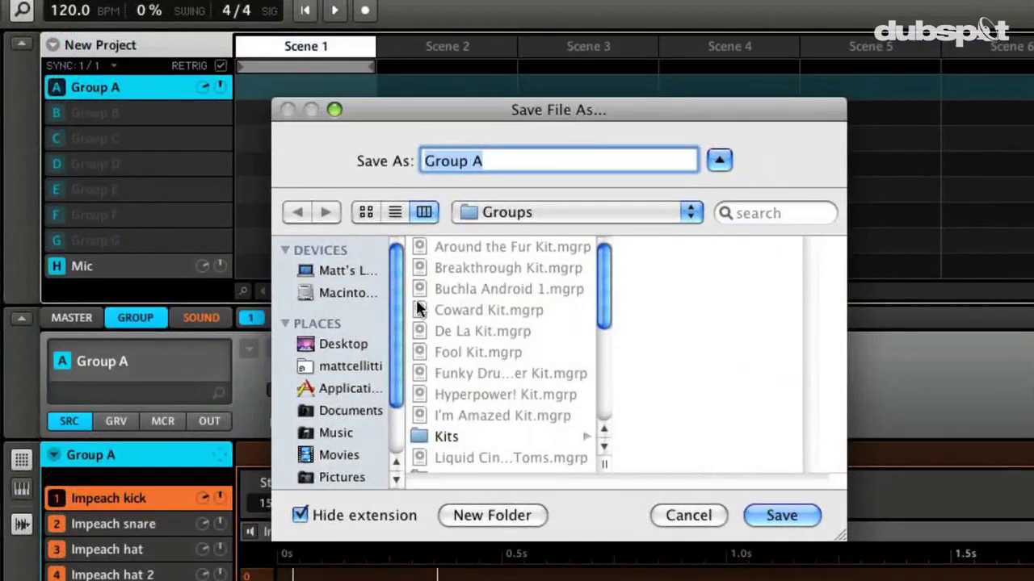
type("Im")
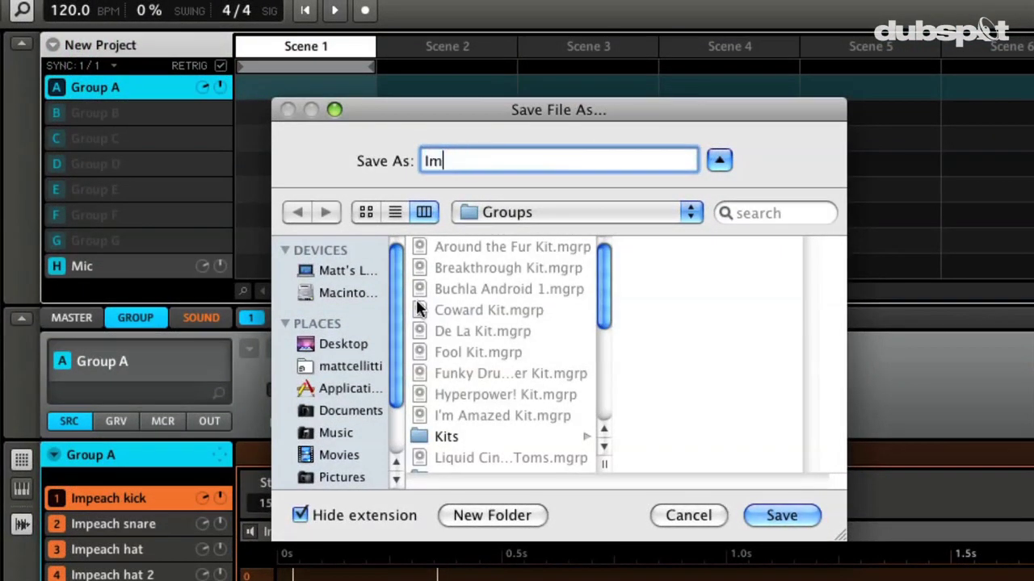
type("peach Kit")
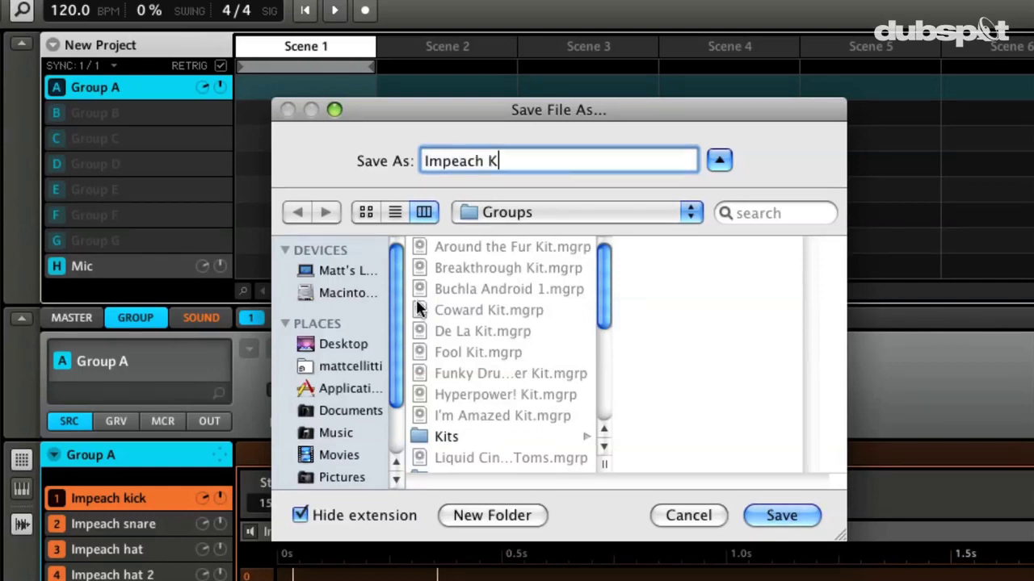
left_click(789, 516)
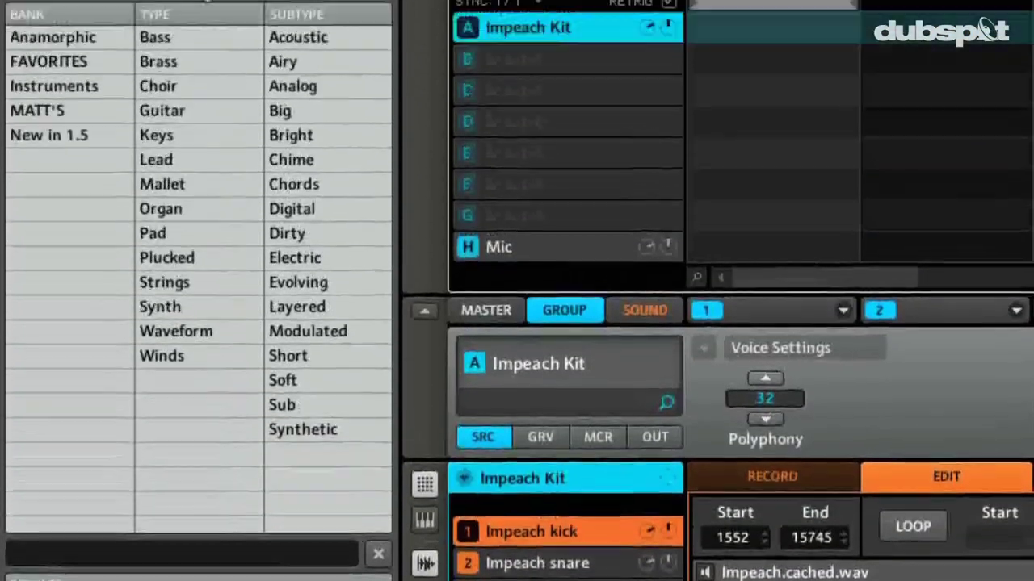
Filter the library to groups and search for 'impe' to find Impeach Kit.
left_click(196, 70)
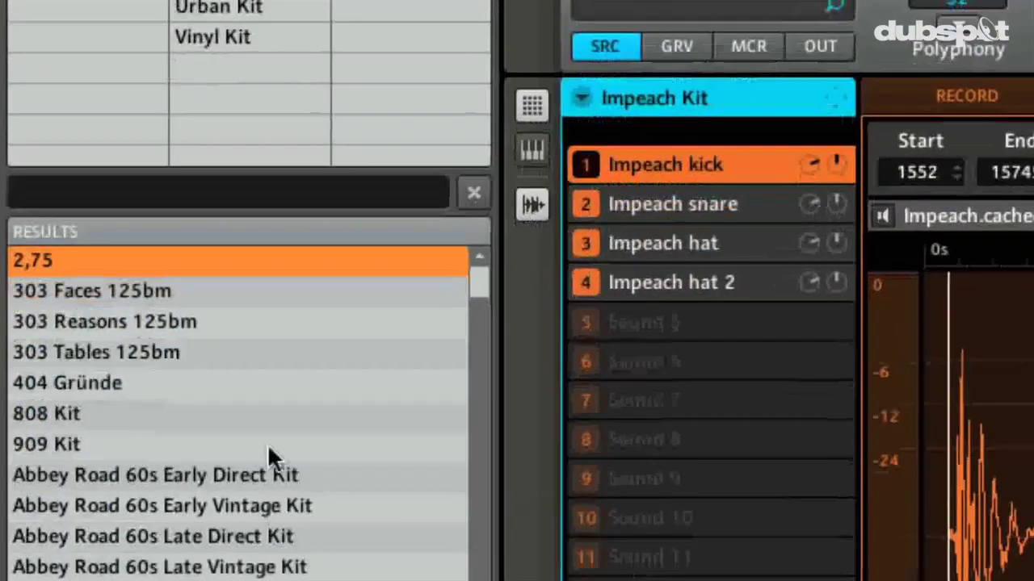
left_click(228, 198)
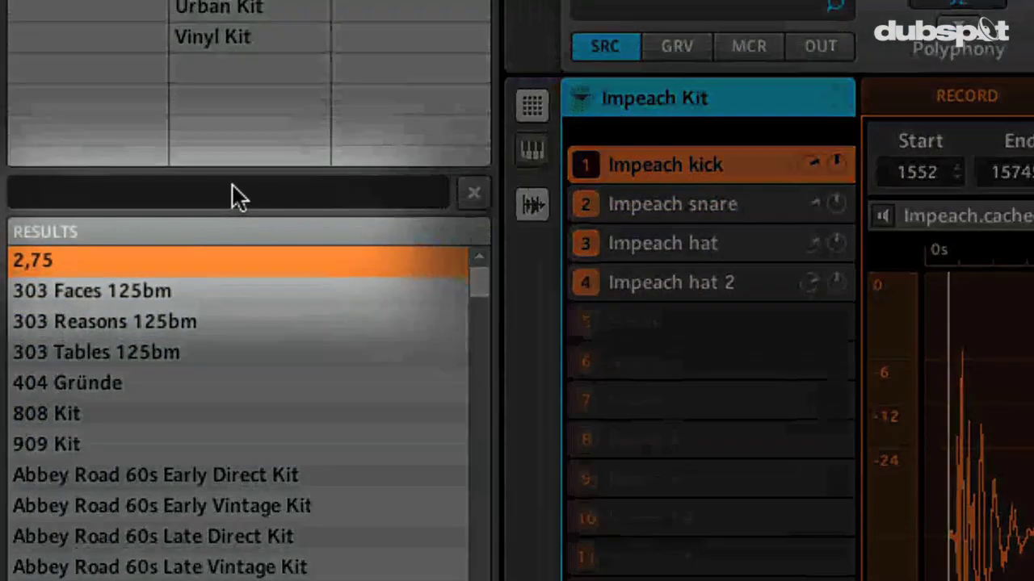
type("impe")
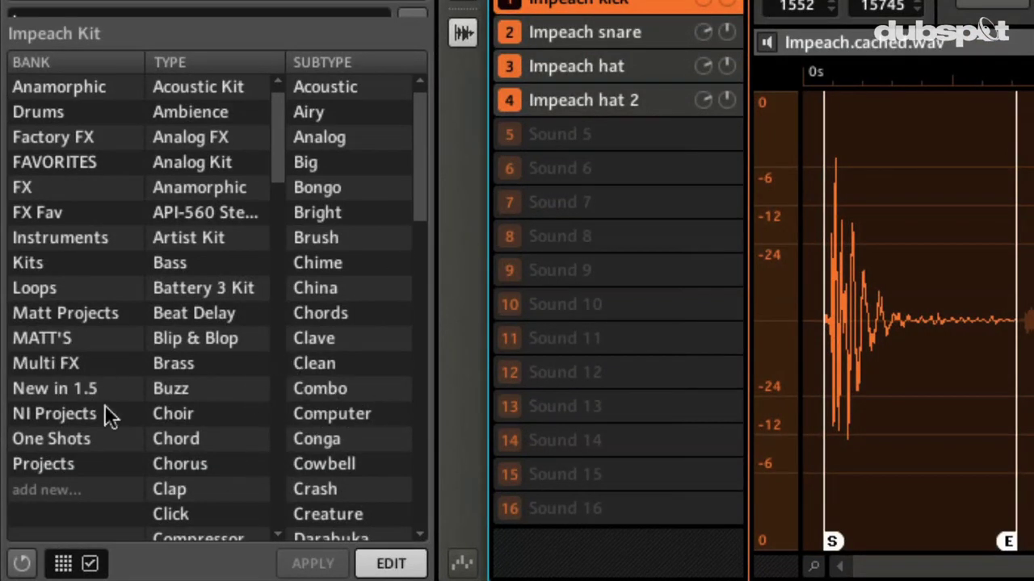
Tag Impeach Kit with the FAVORITES and MATT'S banks, apply them, and clear the search.
left_click(49, 490)
left_click(100, 156)
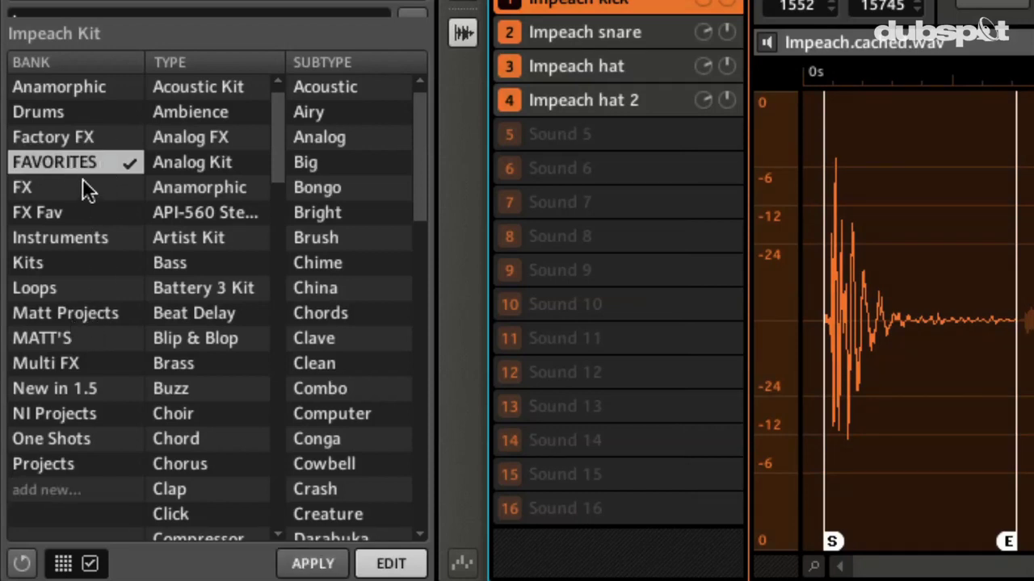
left_click(88, 165)
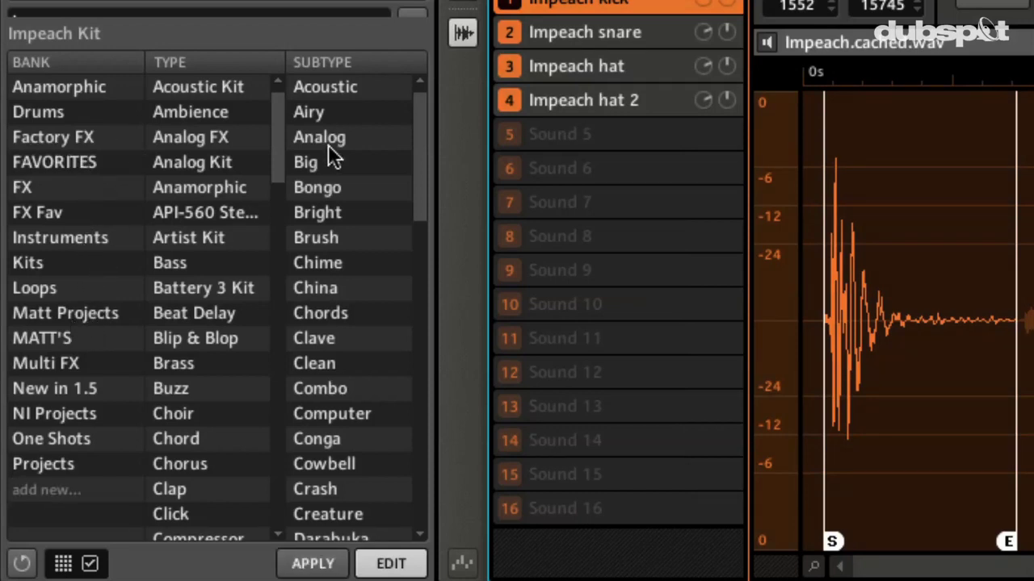
left_click(55, 334)
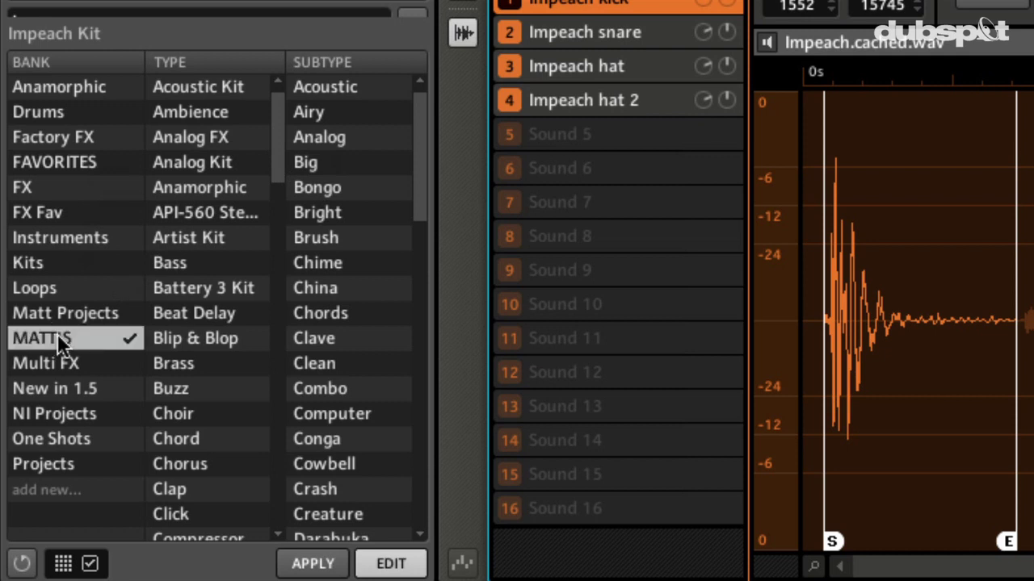
left_click(89, 165)
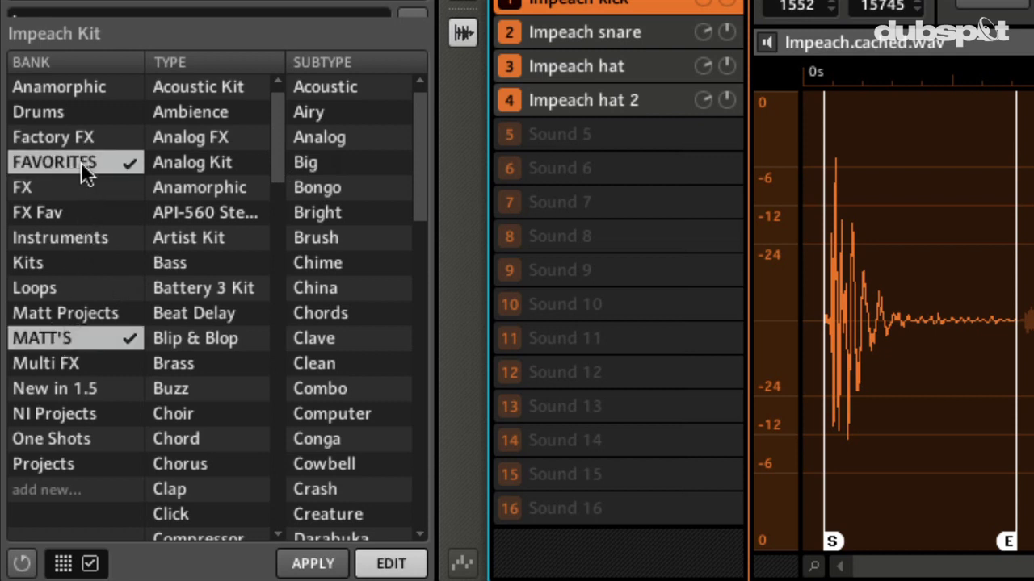
left_click(332, 566)
left_click(383, 565)
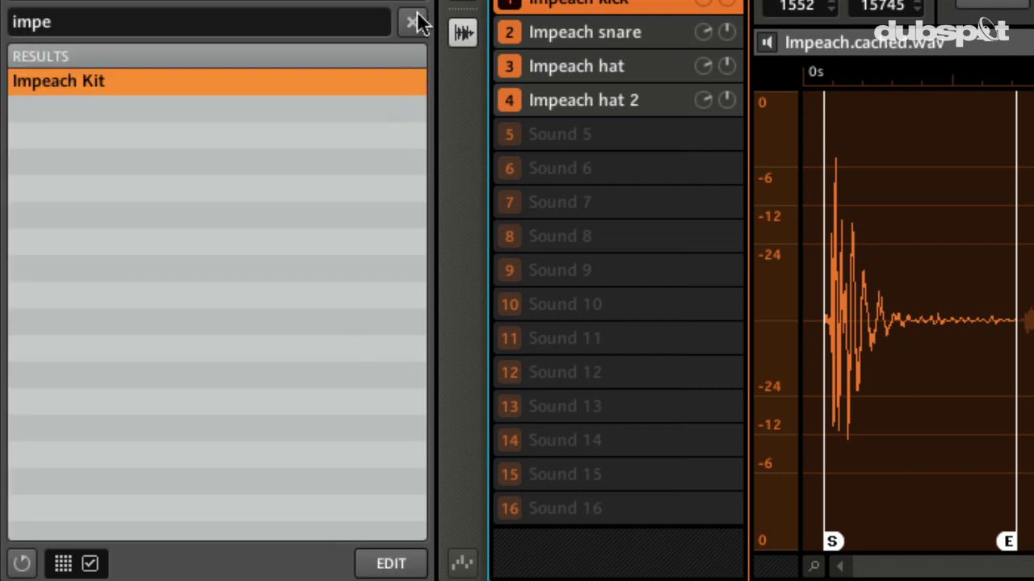
left_click(414, 87)
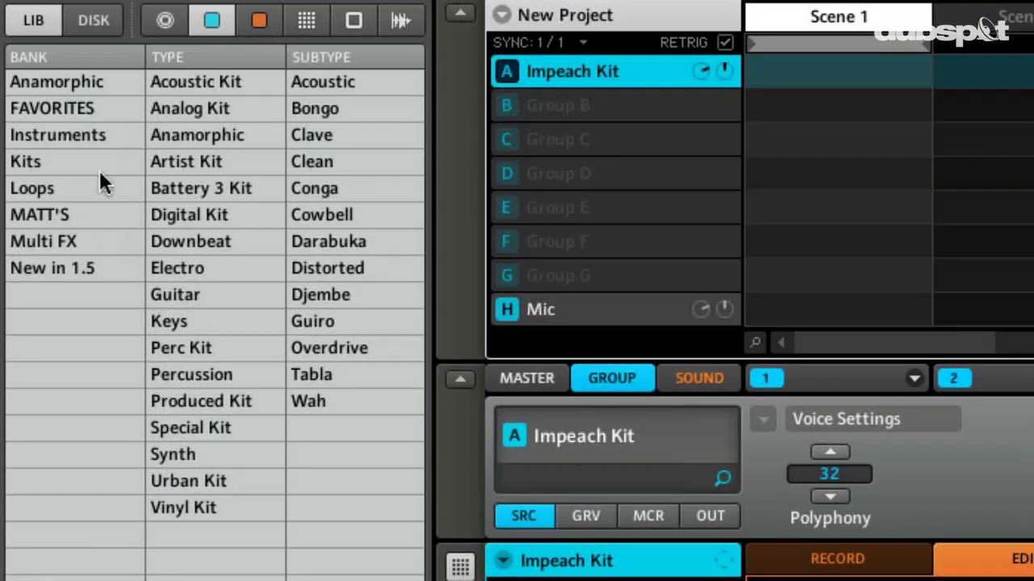
Filter the library to MATT'S-tagged kits and look through the results.
left_click(76, 212)
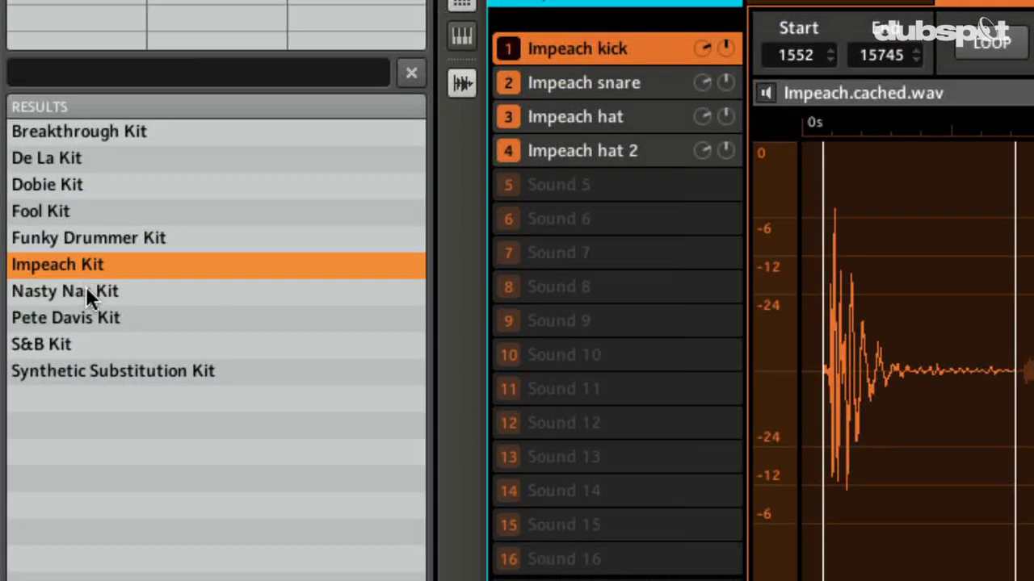
left_click(89, 333)
left_click(82, 285)
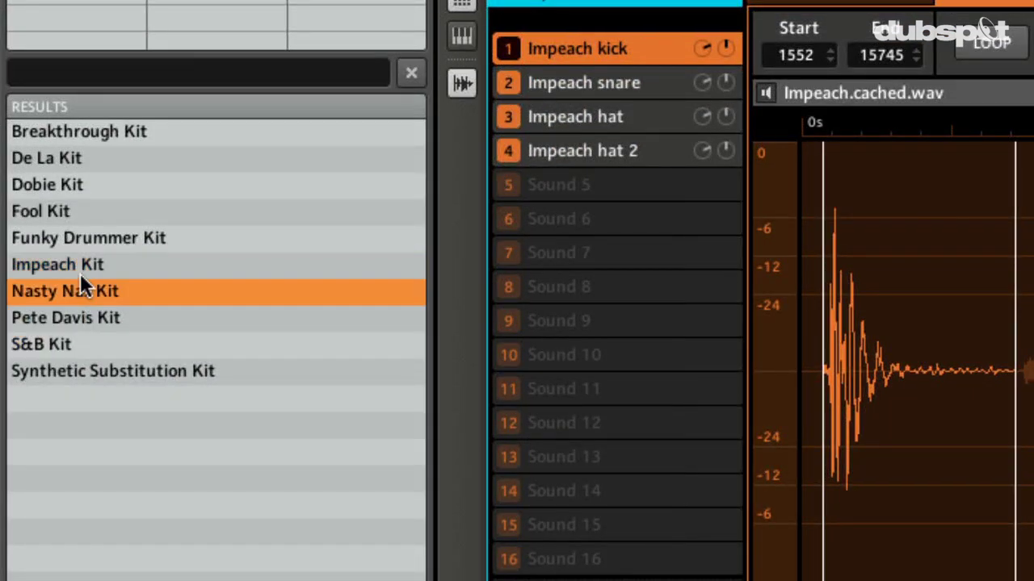
left_click(79, 265)
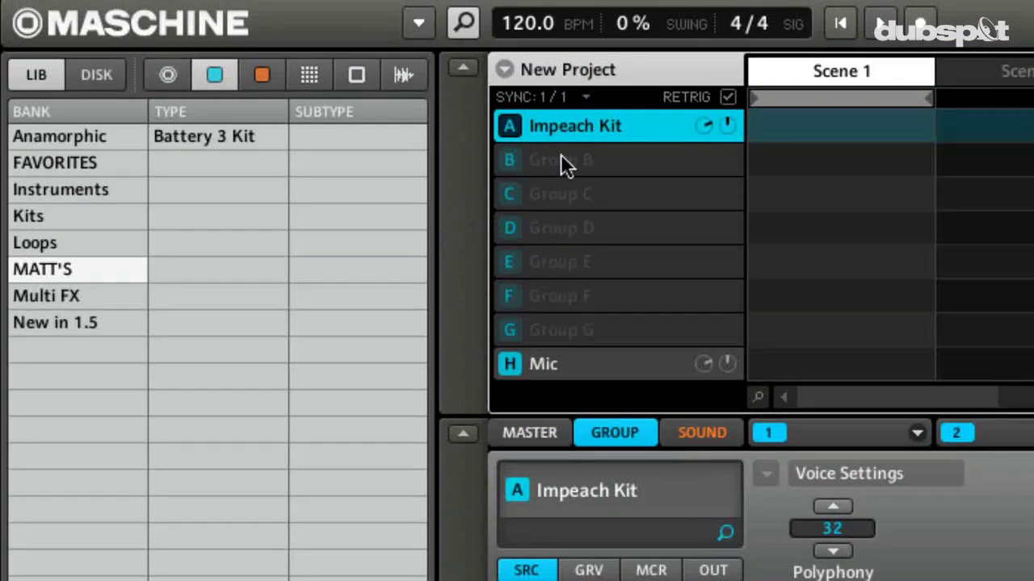
Load Breakthrough Kit into Group B and view its API-560 EQ window.
left_click(560, 158)
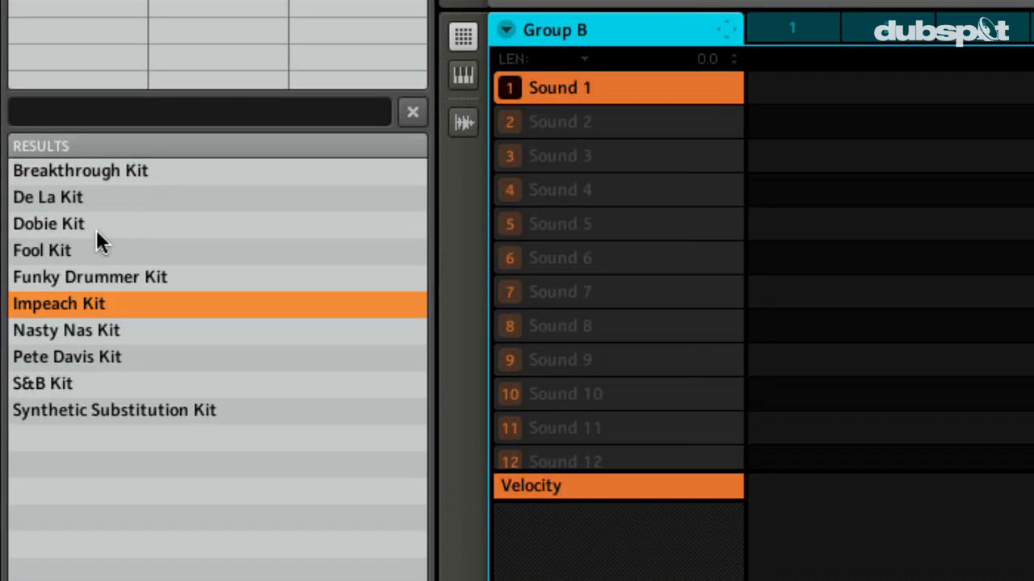
left_click(156, 172)
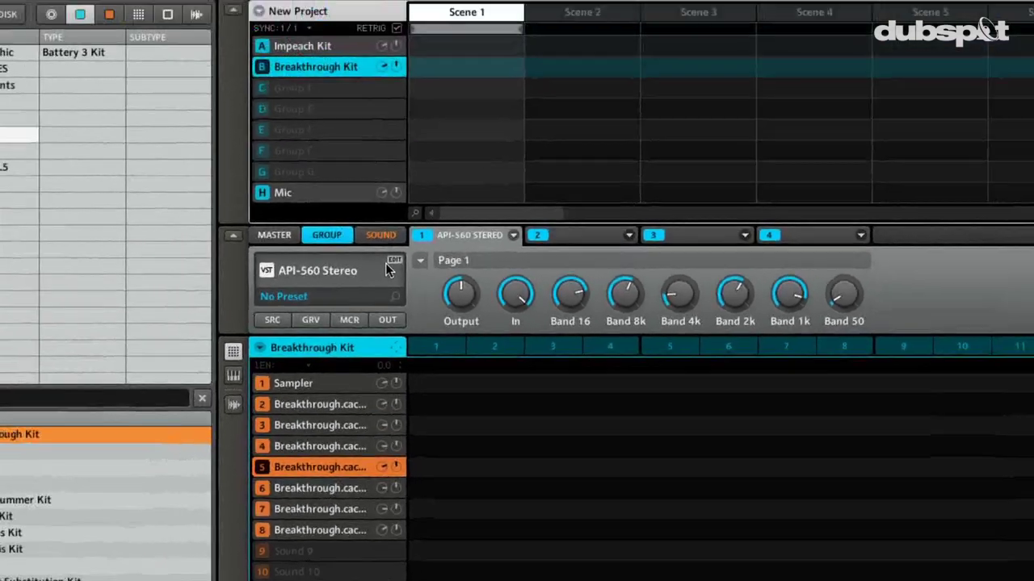
left_click(289, 101)
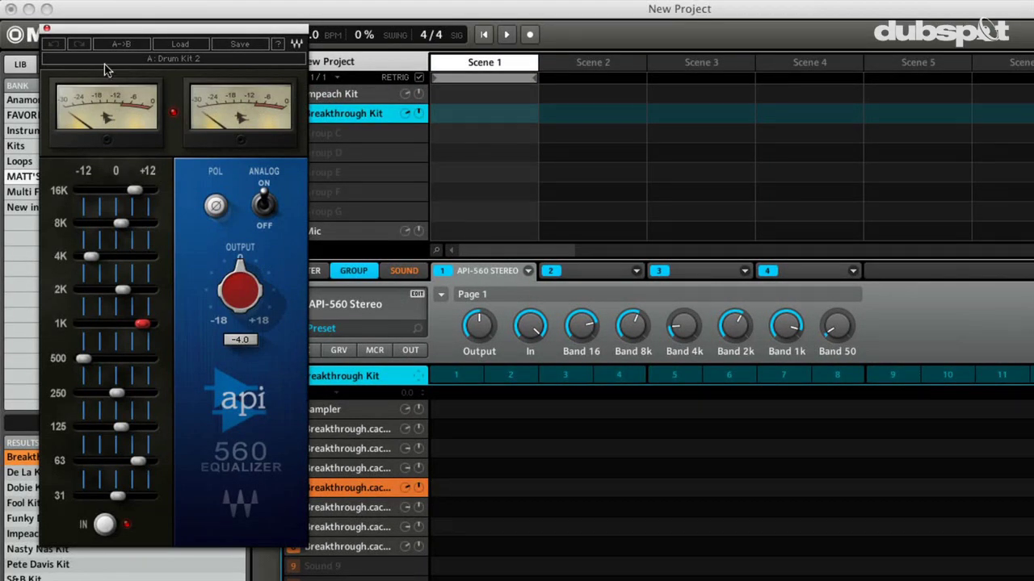
left_click(46, 29)
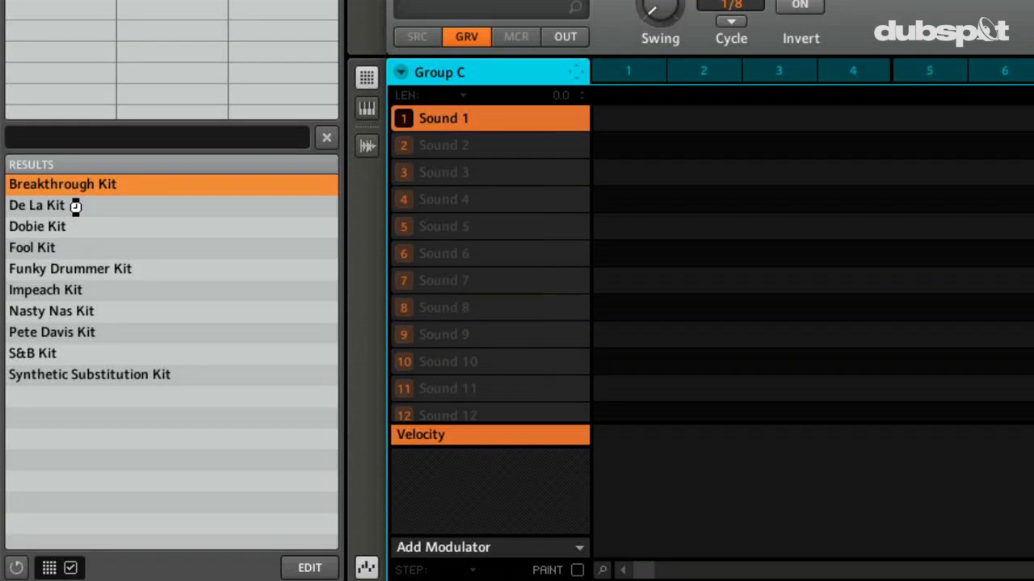
Load De La Kit into Group C and view its WNS Stereo noise suppressor window.
double_click(75, 206)
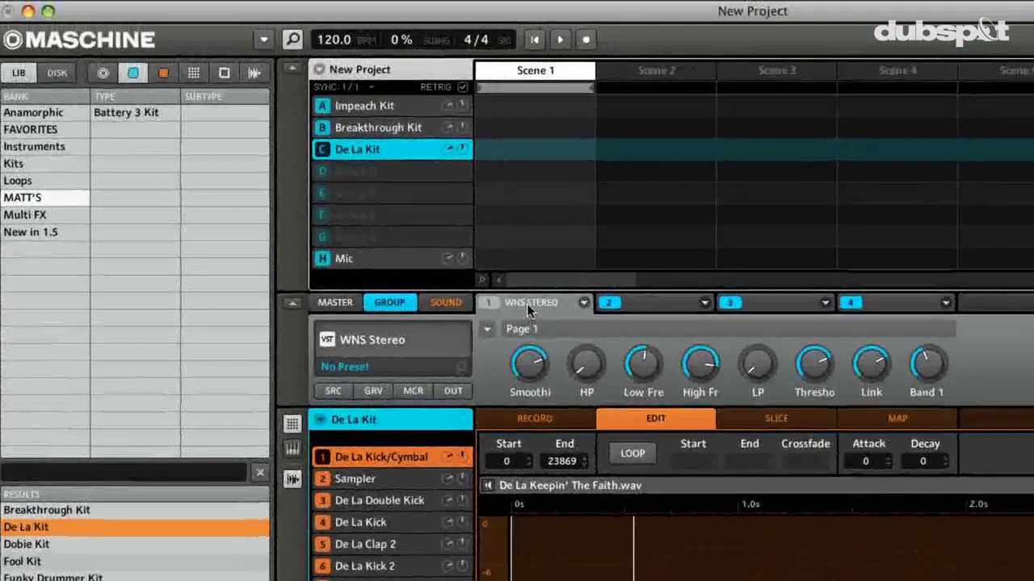
left_click(464, 333)
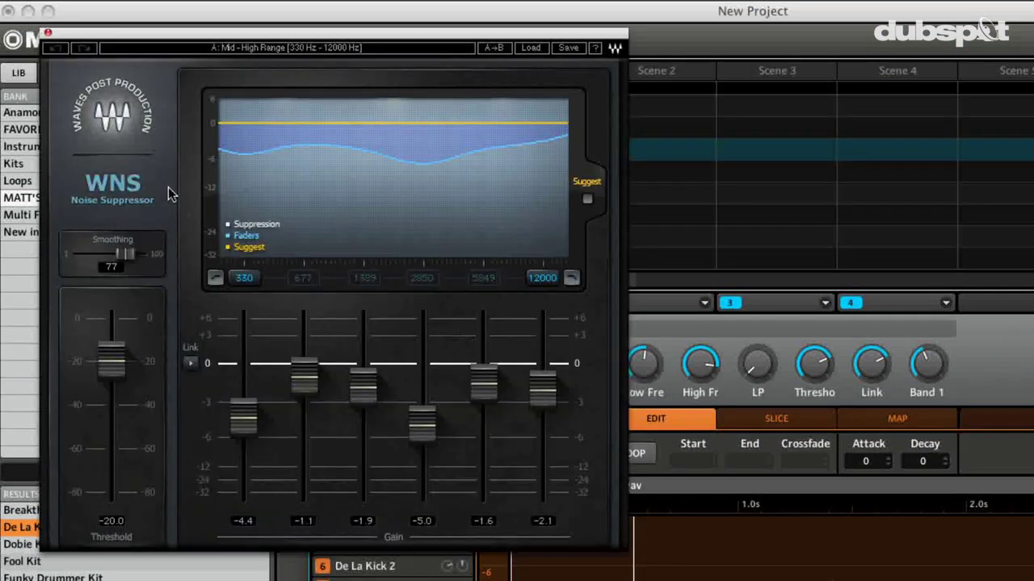
left_click(48, 33)
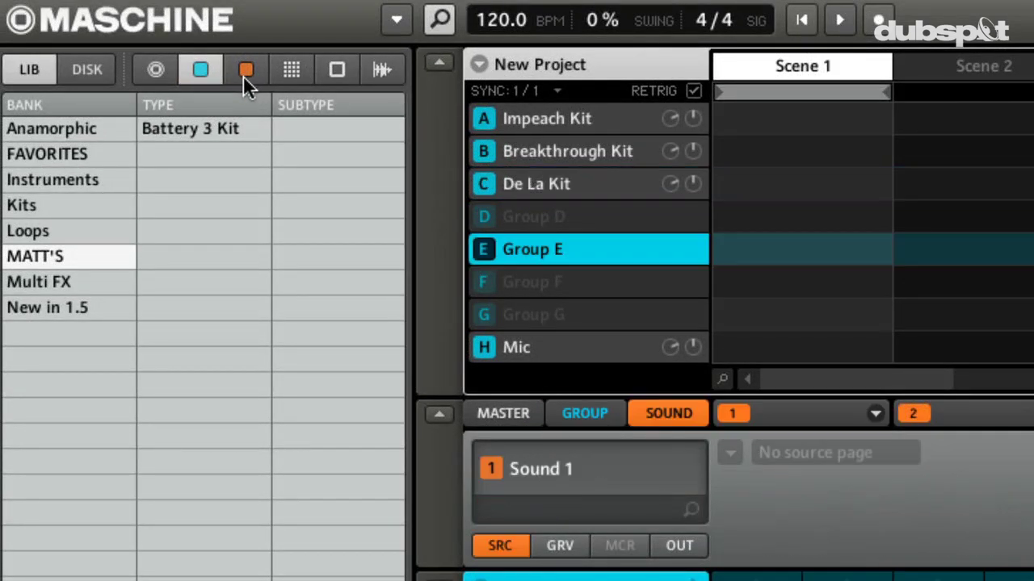
Load the MATT'S-tagged instrument Dr. Dre Lead into Group E and show its Massive parameters.
left_click(246, 70)
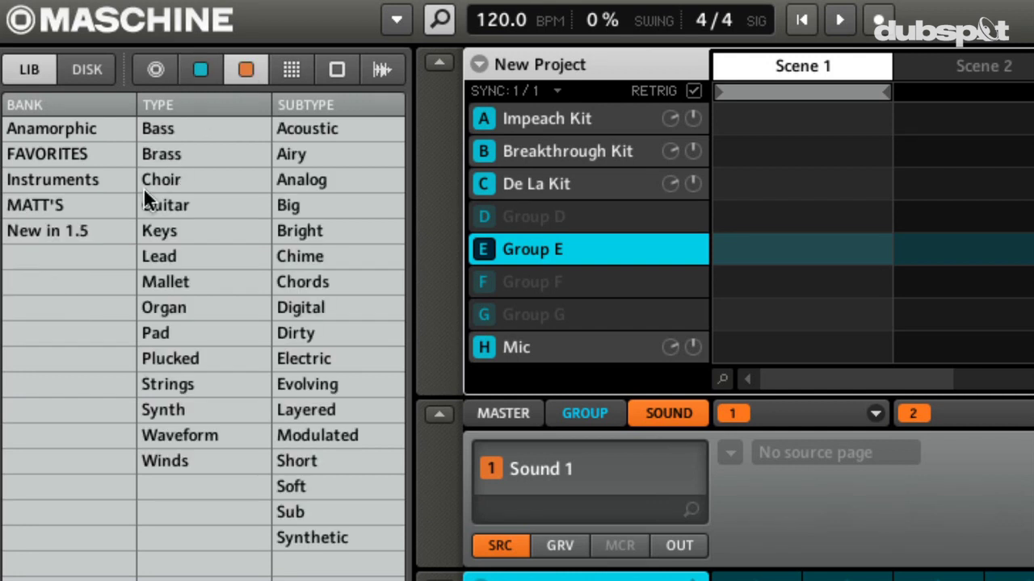
left_click(68, 204)
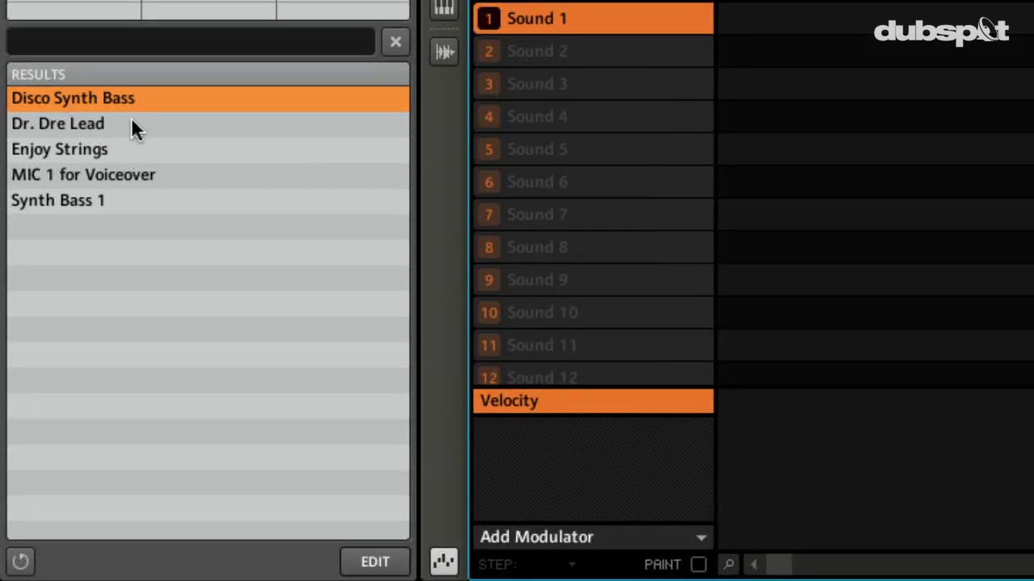
left_click(130, 123)
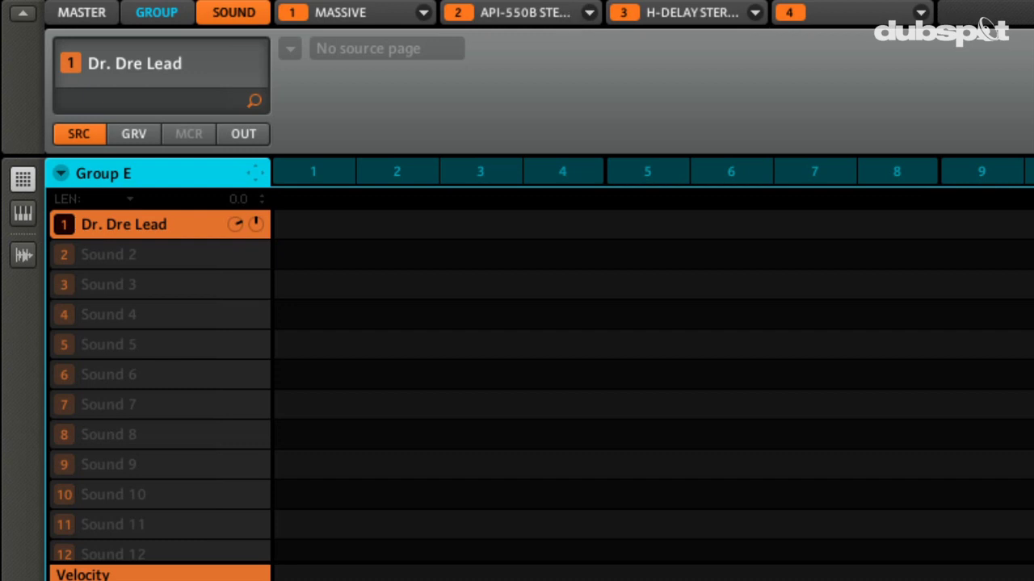
left_click(304, 22)
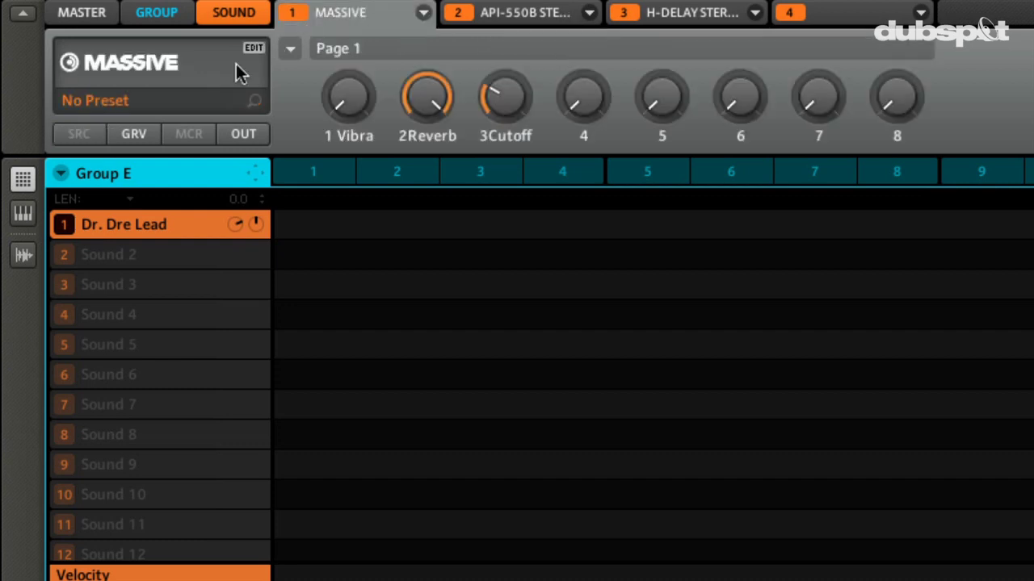